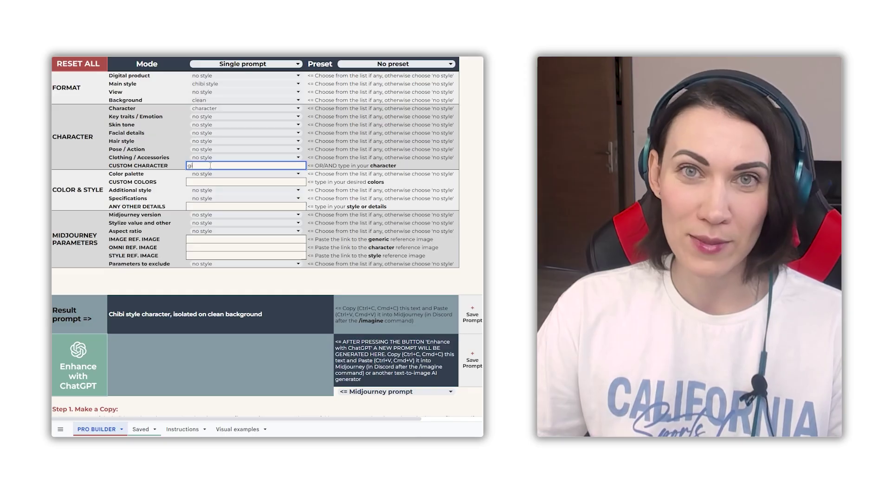
Step: Enter gipsy as the custom character and set the key traits to female
text(y)
key(Return)
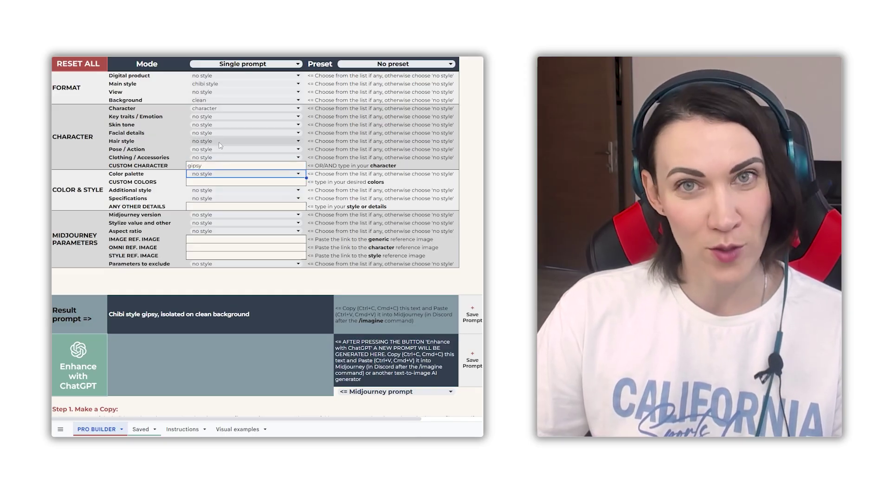
click(210, 118)
click(204, 138)
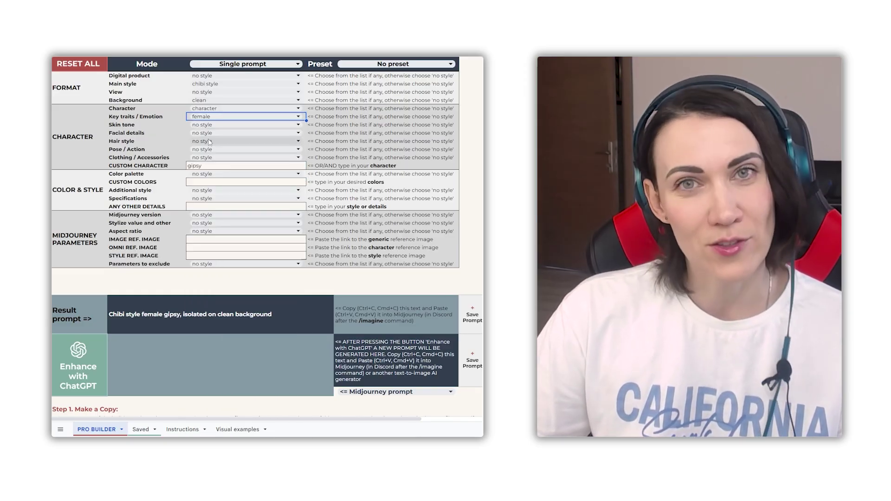
Step: Set the character's skin tone to Hispanic, facial details to bright eyes and hair style to dark brown
click(204, 127)
click(222, 236)
click(204, 134)
scroll(222, 226, down, 5)
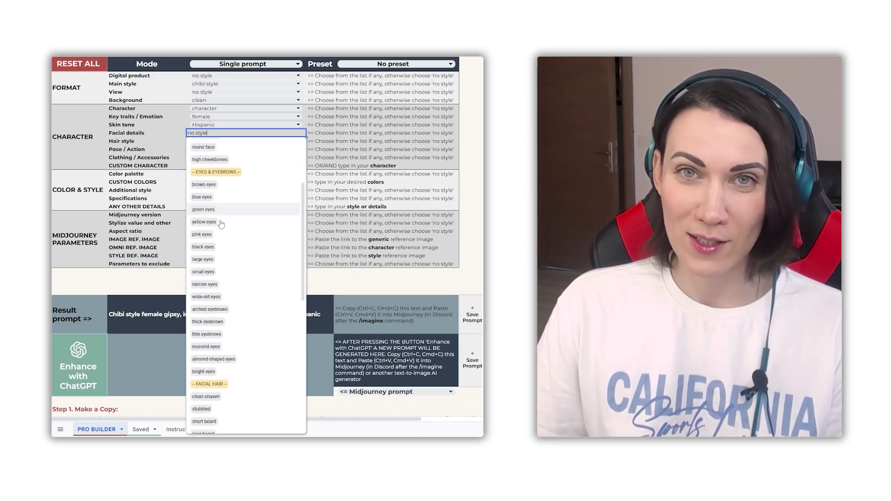
click(236, 326)
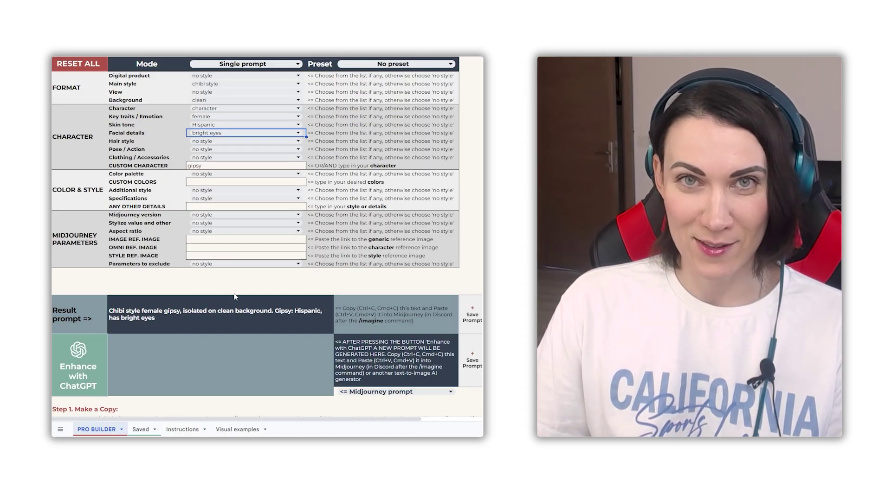
click(207, 142)
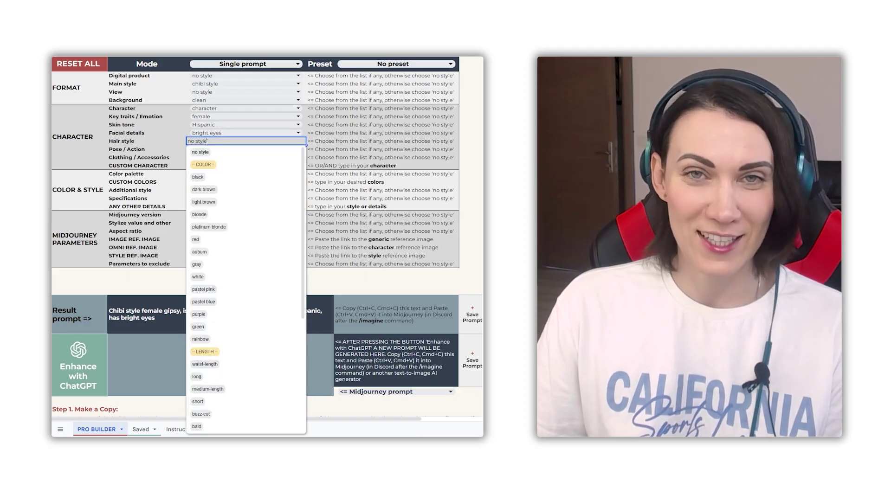
click(222, 190)
Step: Choose an additional style for the prompt and look through the available Specifications options
click(221, 190)
scroll(221, 282, down, 3)
scroll(222, 278, down, 5)
click(224, 258)
click(222, 198)
scroll(230, 279, down, 5)
scroll(231, 282, down, 3)
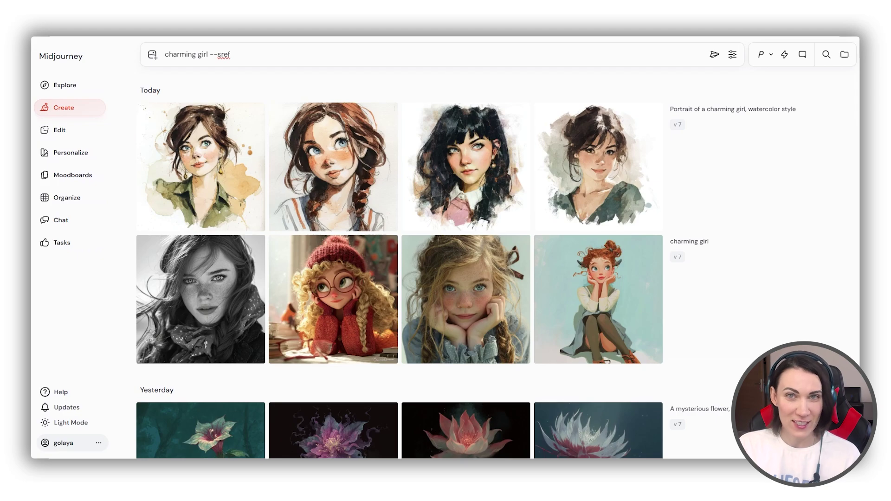
Step: Complete the prompt as "charming girl --sref random" and submit it for generation
drag(242, 57, 217, 56)
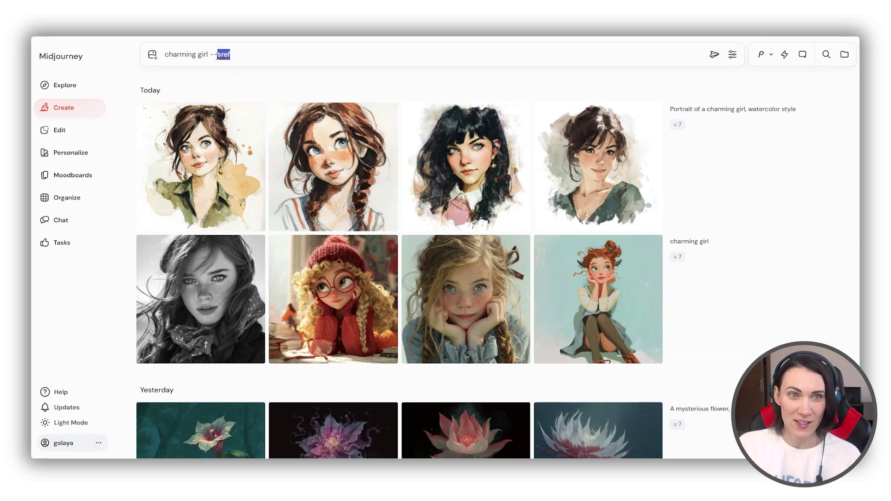
click(254, 55)
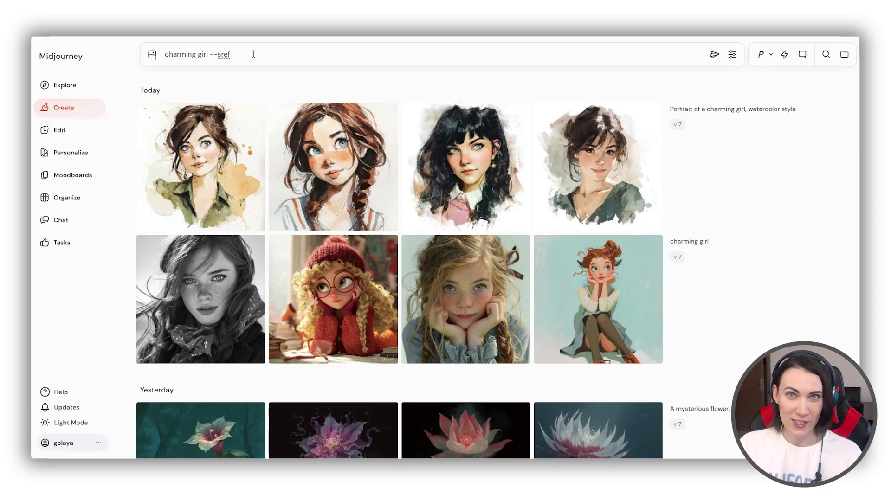
text(random)
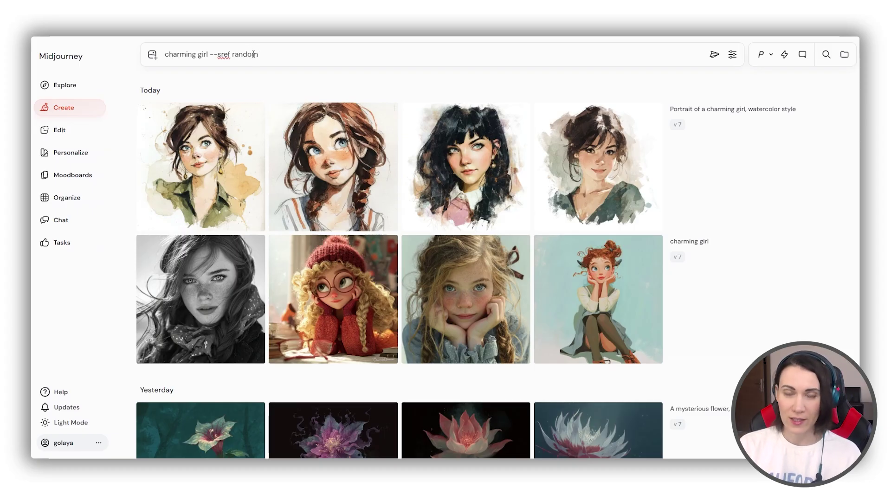
key(Return)
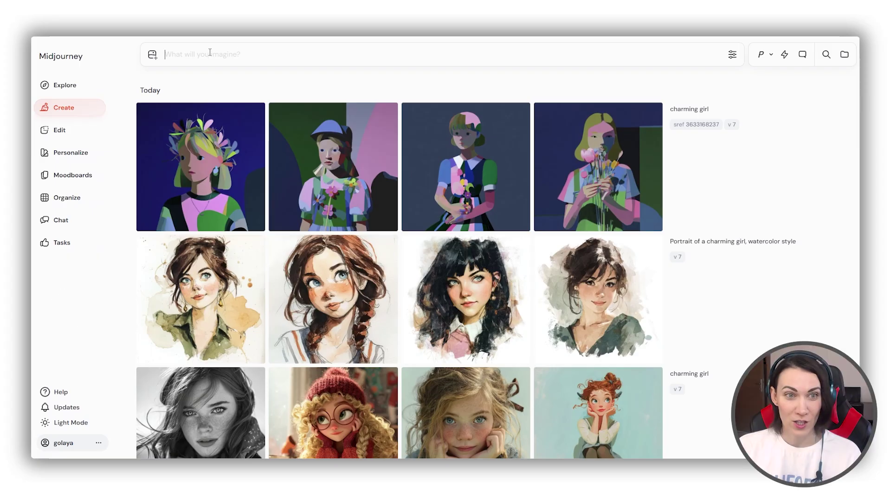
Step: View the generated random-style charming girl images one by one at full size, then return to the overview
click(244, 122)
scroll(642, 160, down, 1)
scroll(642, 161, down, 2)
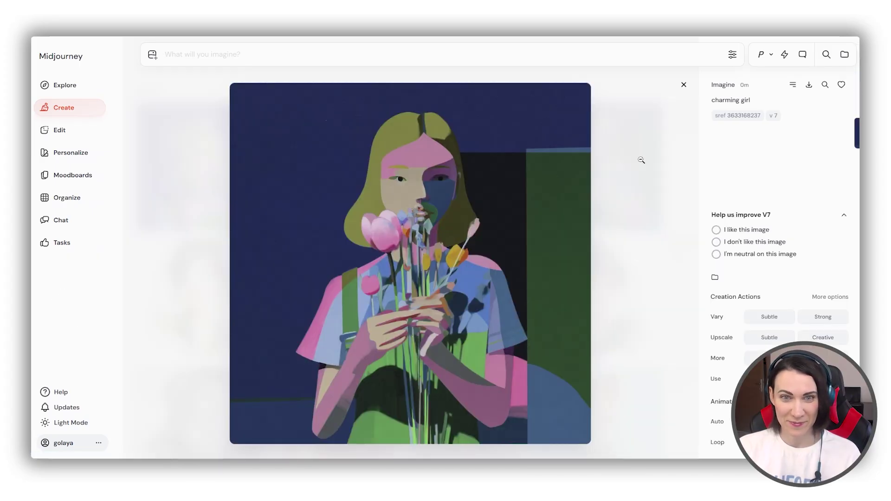
click(641, 160)
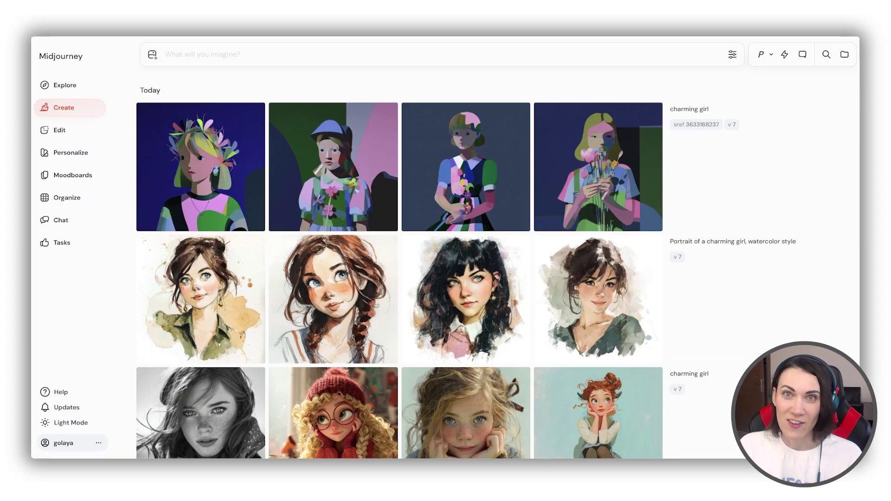
Step: Open the style references in Explore and view the Hot and Top Day rankings
click(61, 86)
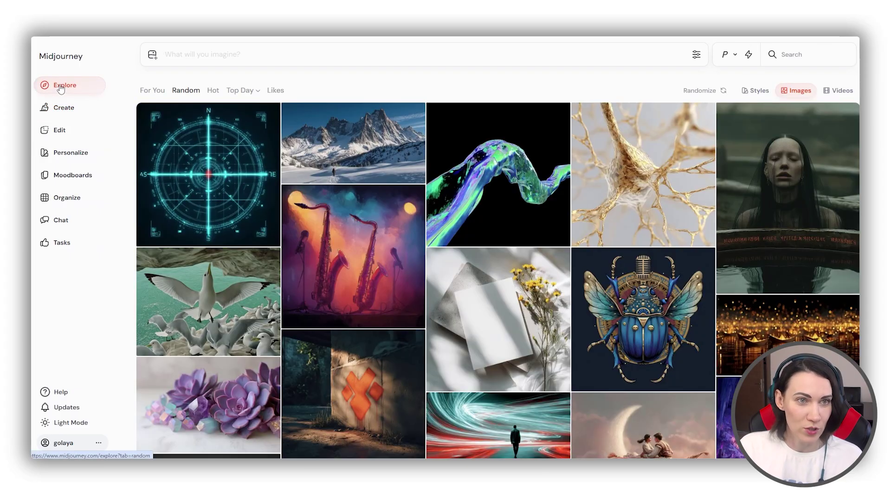
click(757, 91)
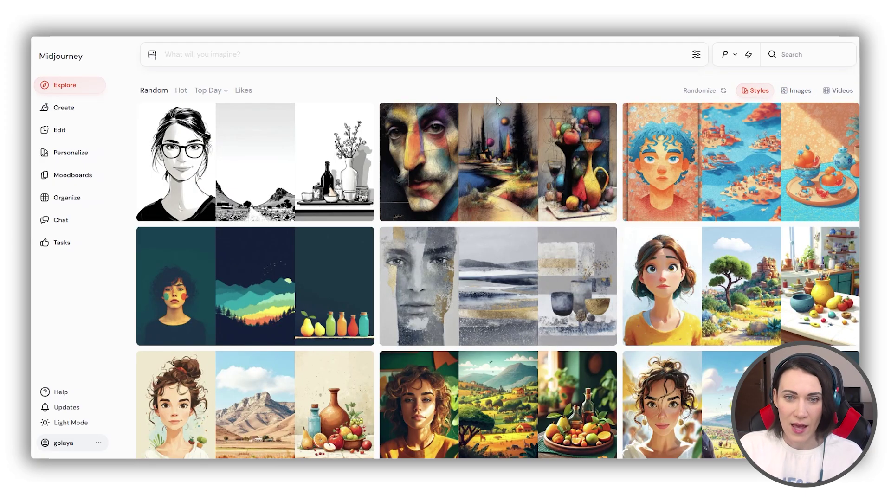
click(181, 91)
click(214, 91)
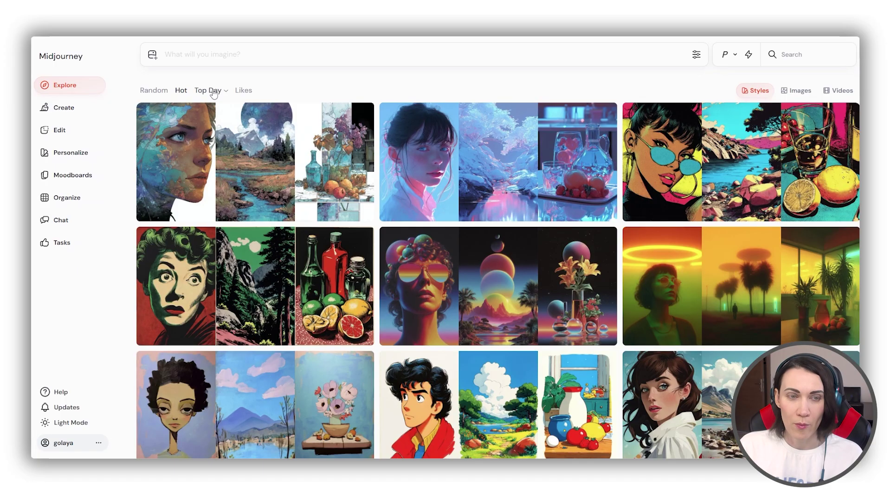
click(214, 92)
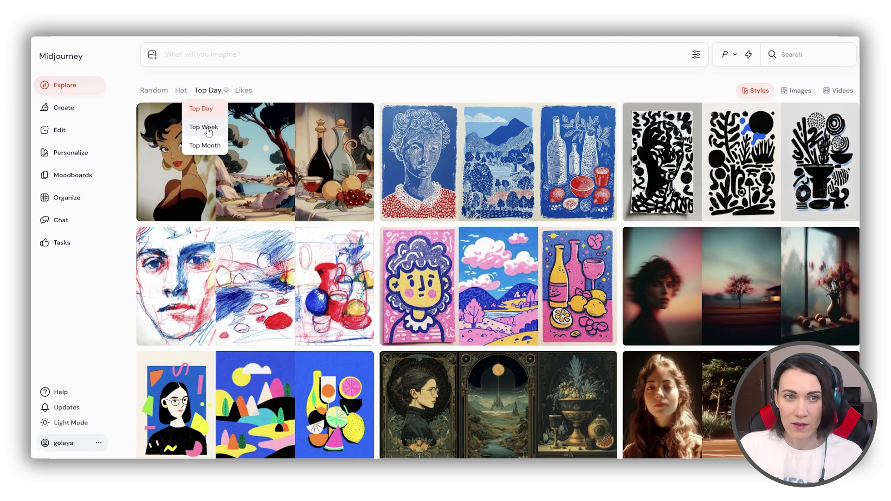
mouse_move(359, 210)
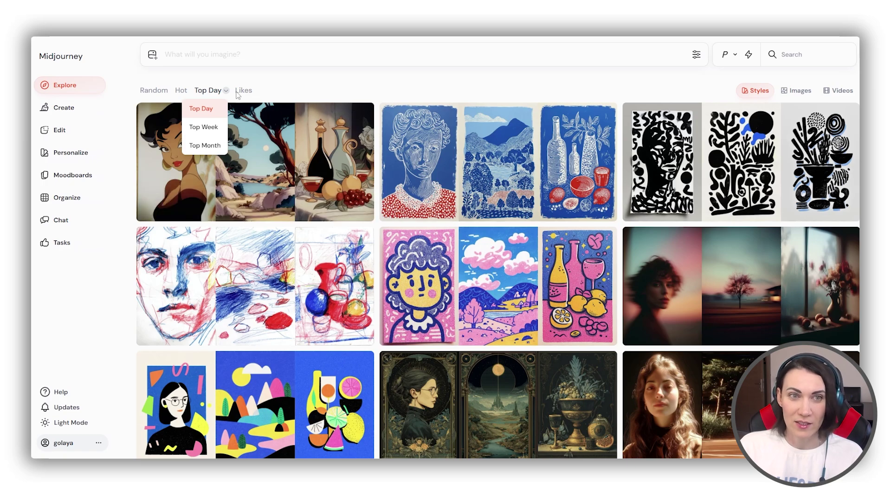
click(280, 95)
Step: Search the style references for green
click(800, 53)
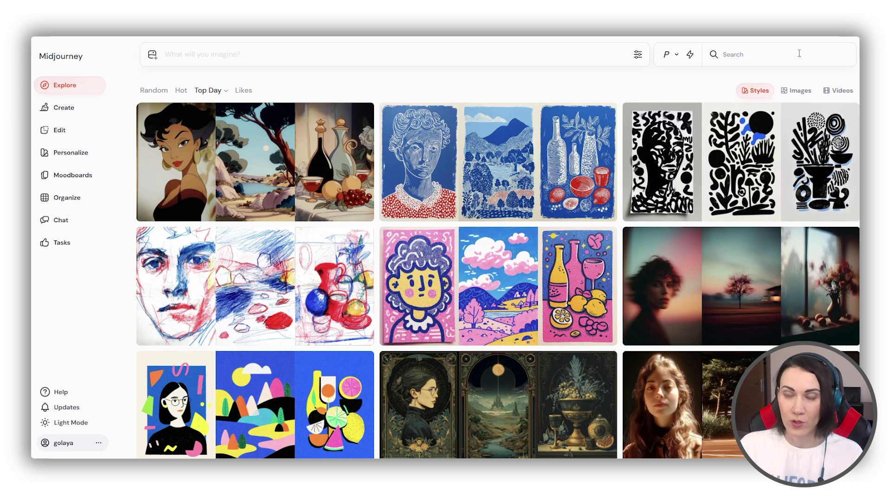
text(gr)
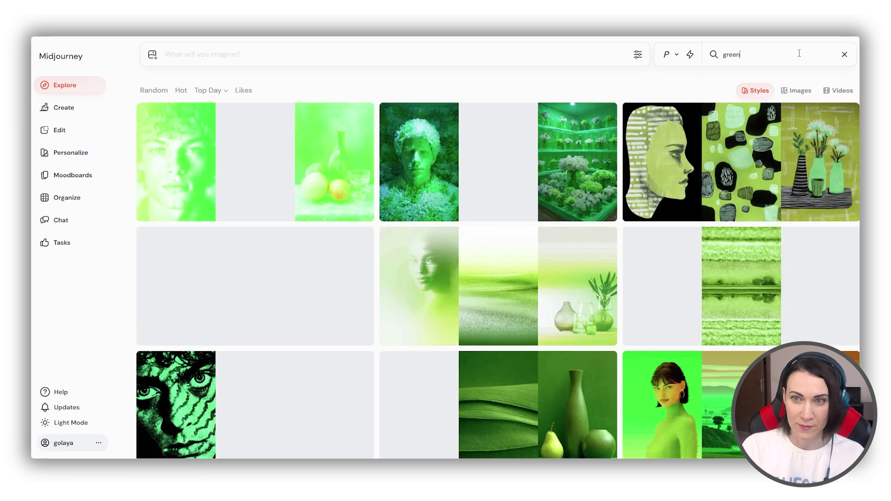
text(een)
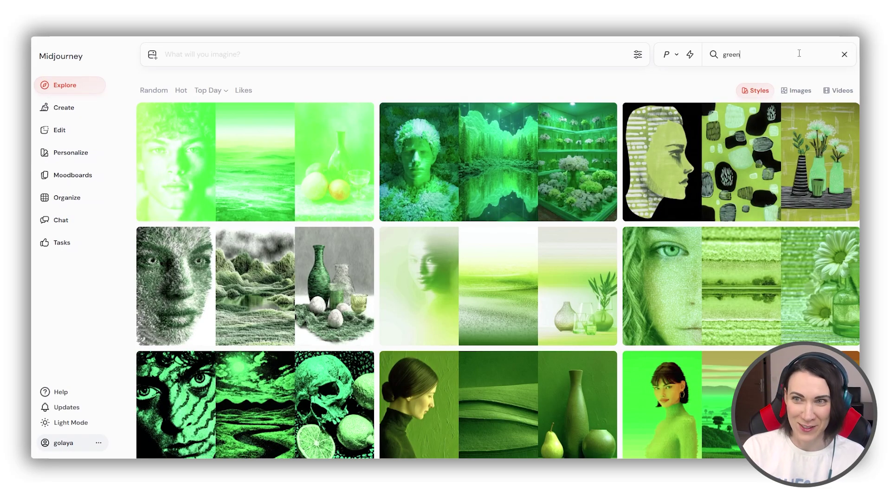
Step: Search the style references for watercolor instead and open the lilac style with the floral portrait
key(BackSpace)
key(BackSpace)
key(BackSpace)
key(BackSpace)
key(BackSpace)
text(watercolor)
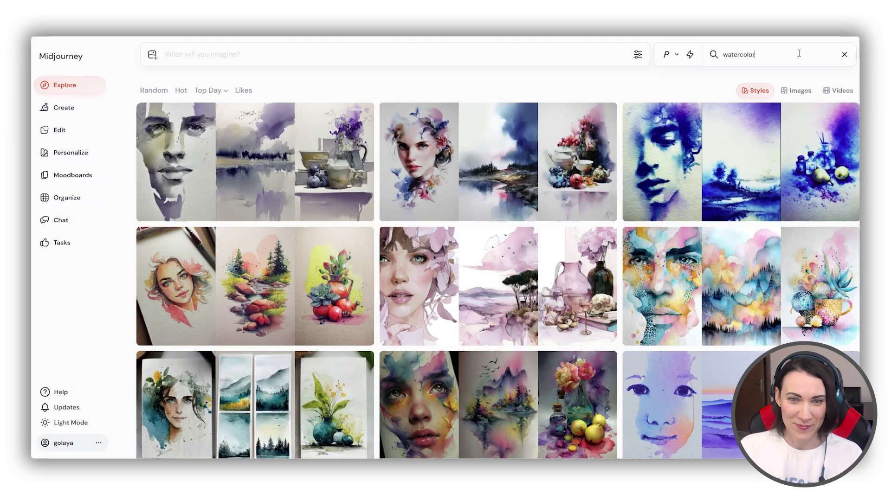
key(Return)
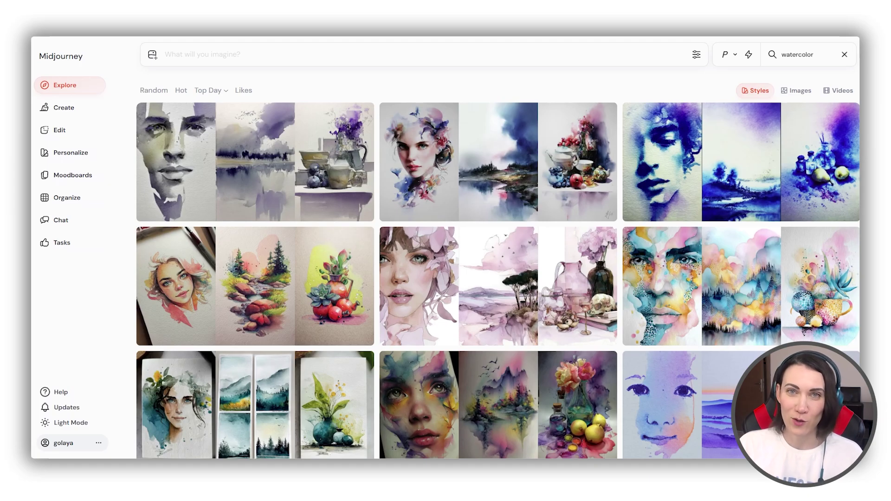
mouse_move(484, 283)
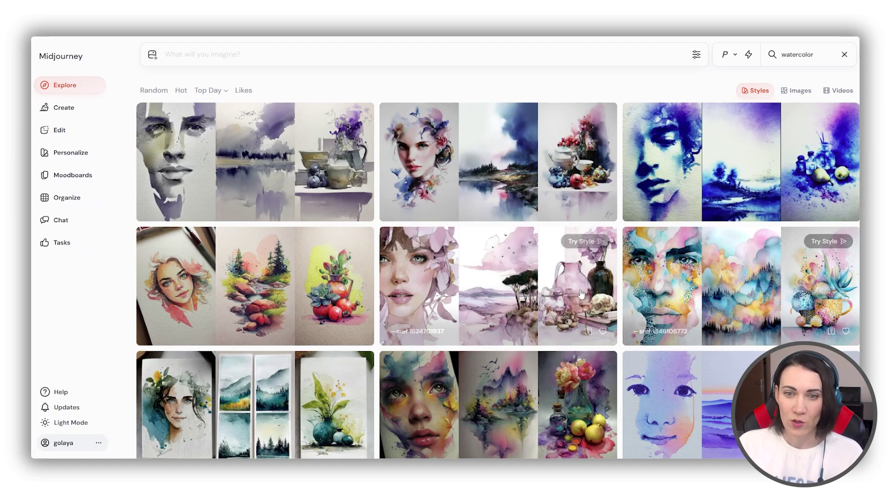
click(494, 284)
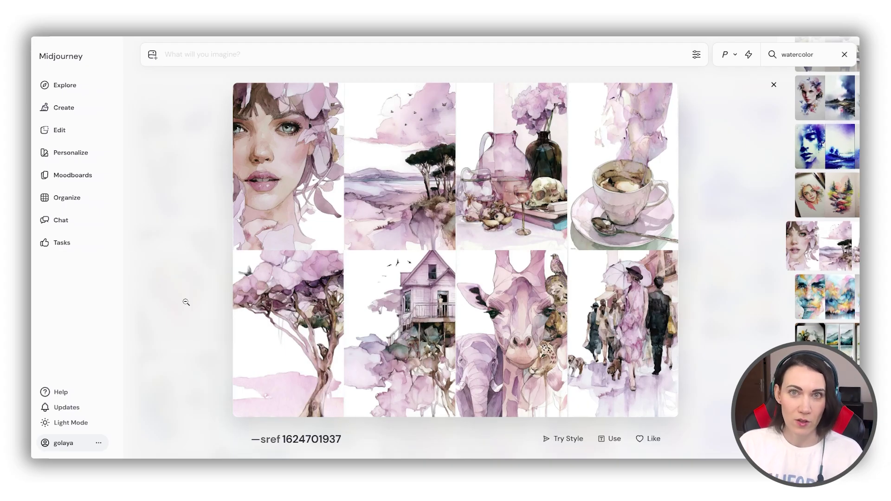
click(327, 439)
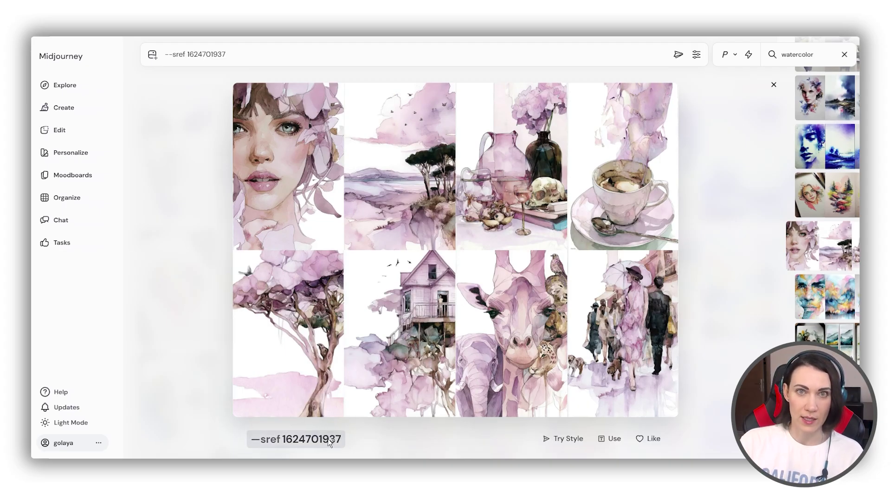
click(616, 442)
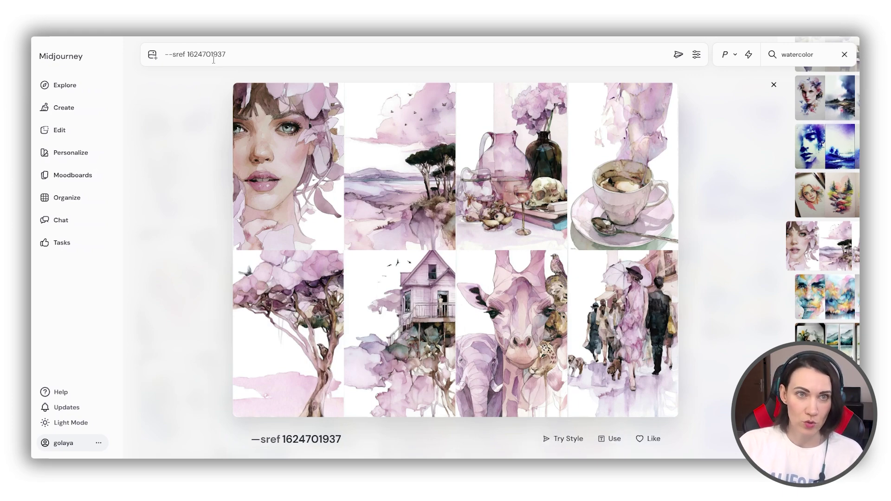
drag(224, 51, 163, 51)
key(BackSpace)
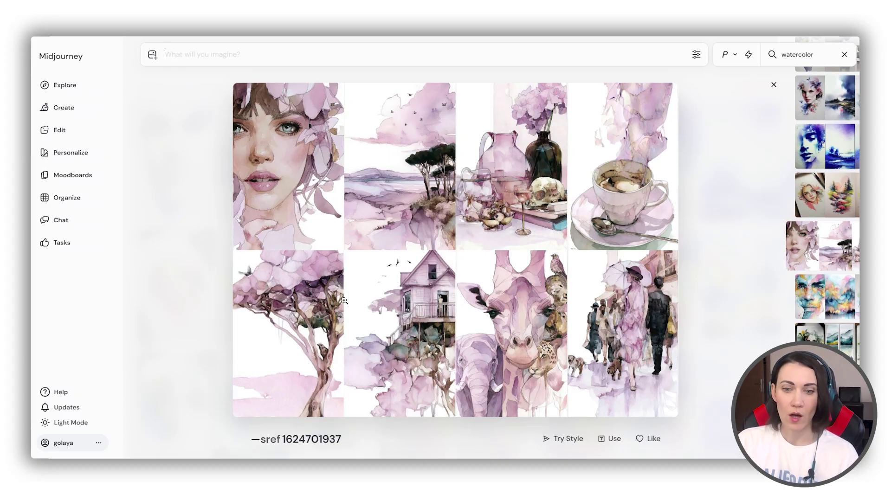
Step: Try the lilac style on the latest prompt, charming girl, and view the generated images at full size in Create
click(565, 439)
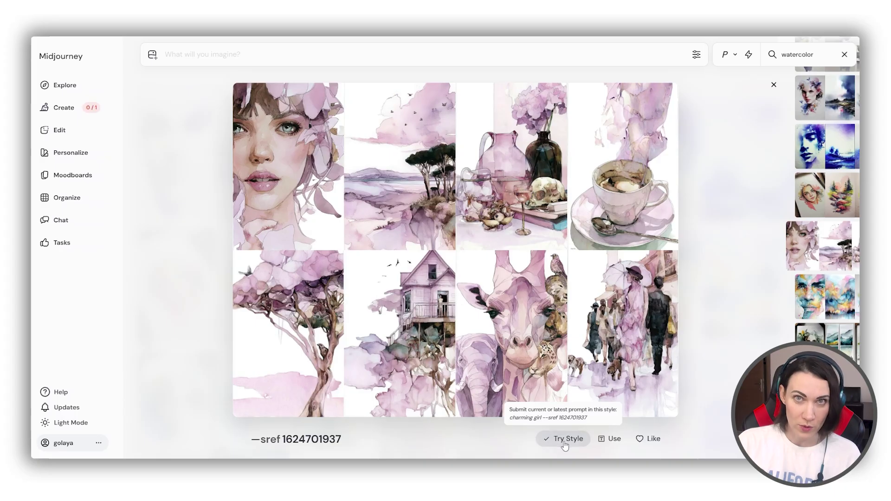
click(64, 107)
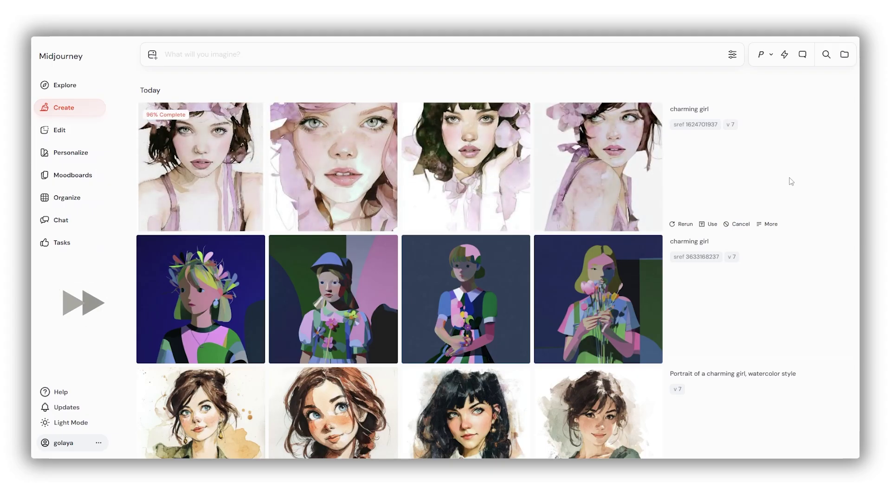
click(230, 181)
scroll(622, 250, down, 1)
scroll(646, 249, down, 1)
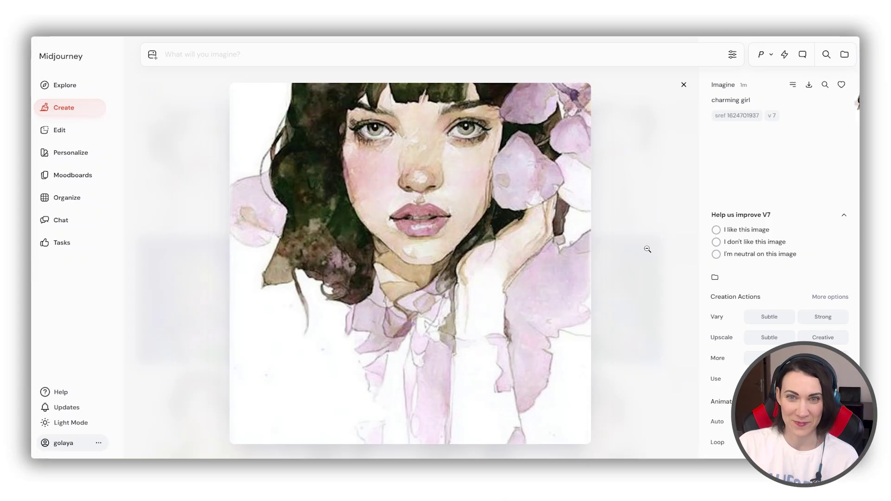
scroll(650, 249, down, 1)
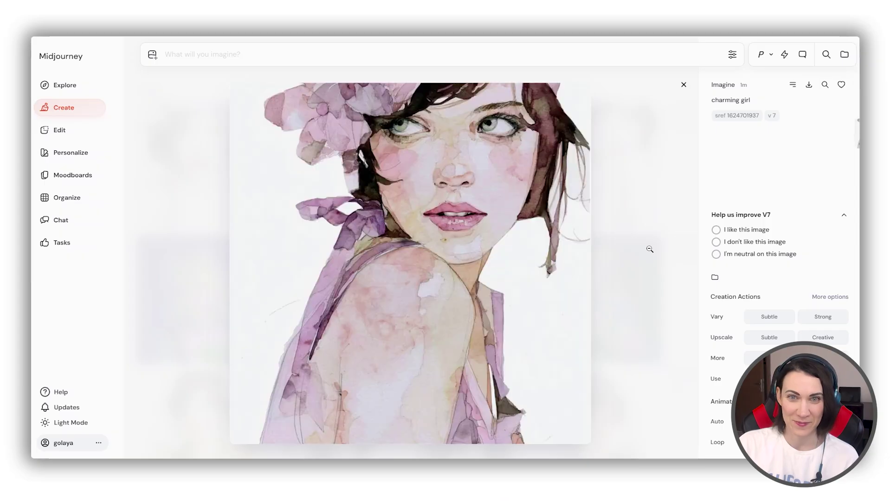
click(683, 85)
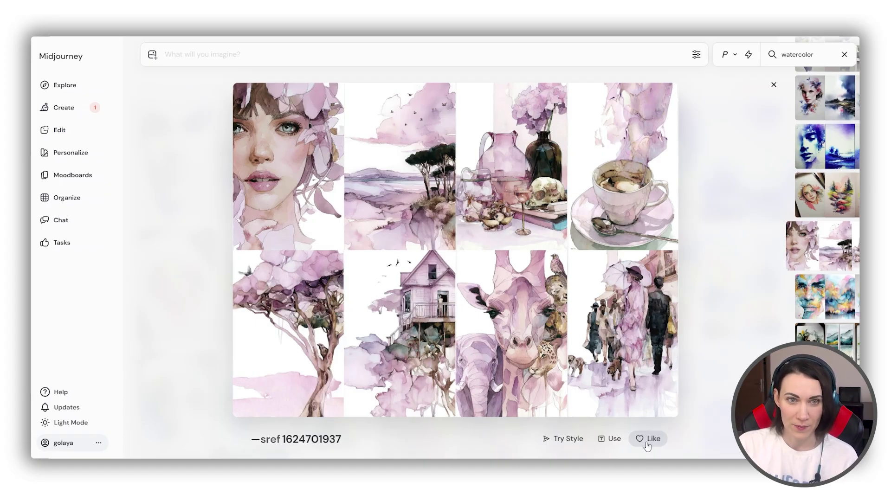
click(612, 441)
scroll(731, 338, down, 1)
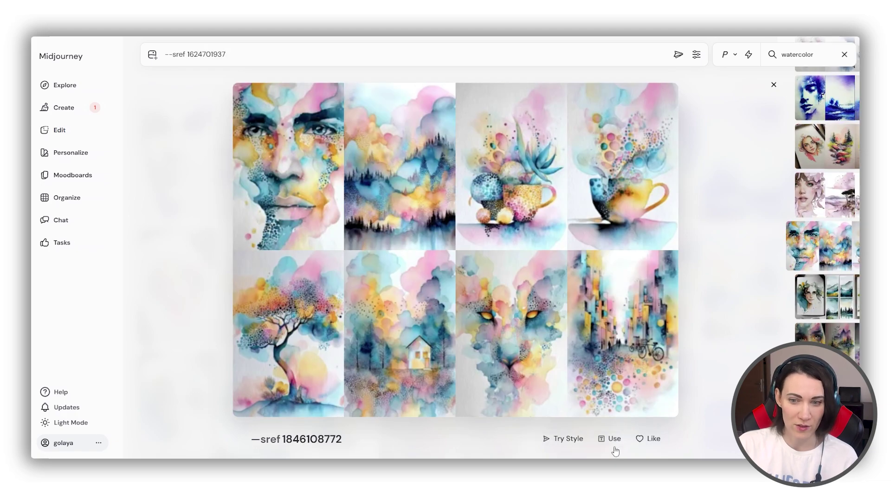
click(611, 441)
scroll(694, 406, down, 1)
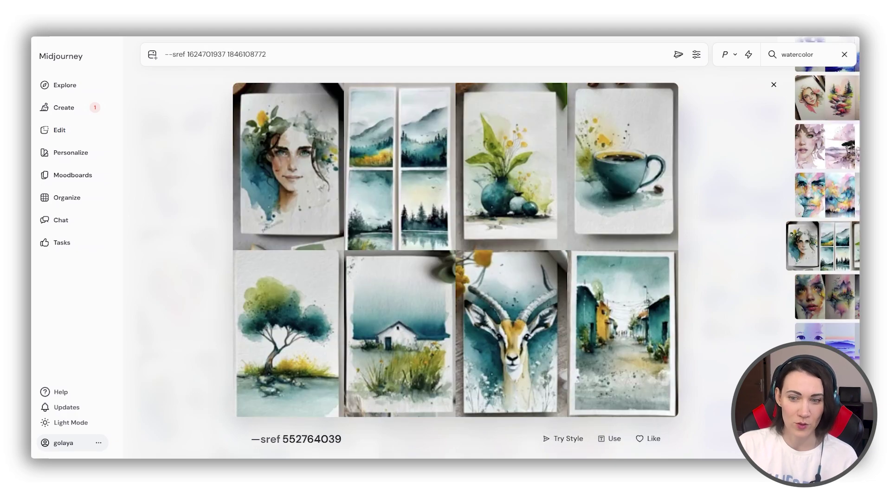
click(611, 441)
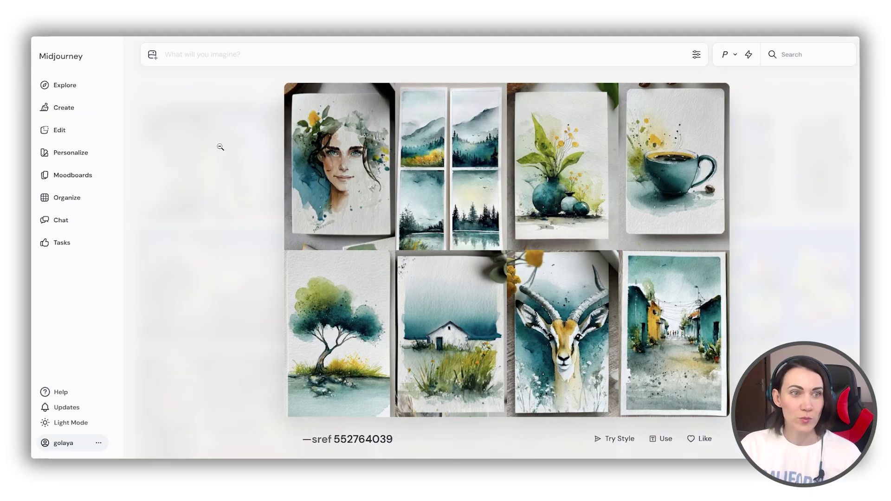
Step: Add the Pastel Dreamland moodboard's code to the prompt with the three --sref codes and generate charming girl
click(74, 176)
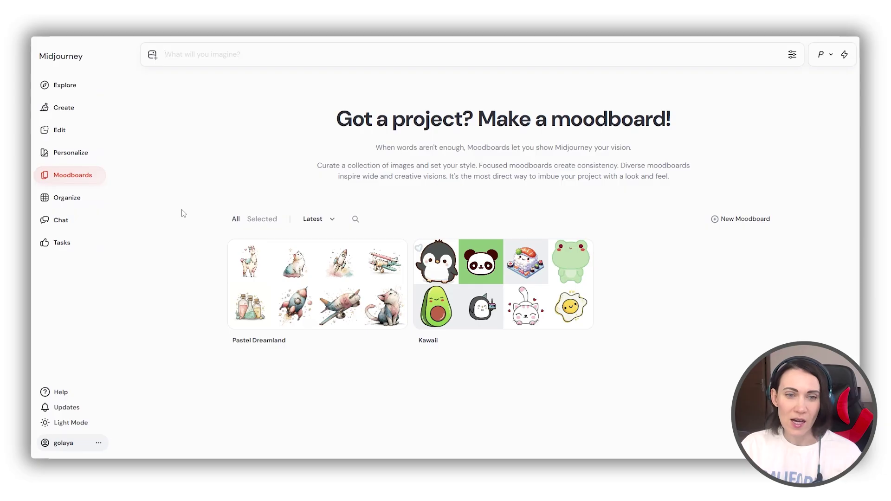
click(272, 277)
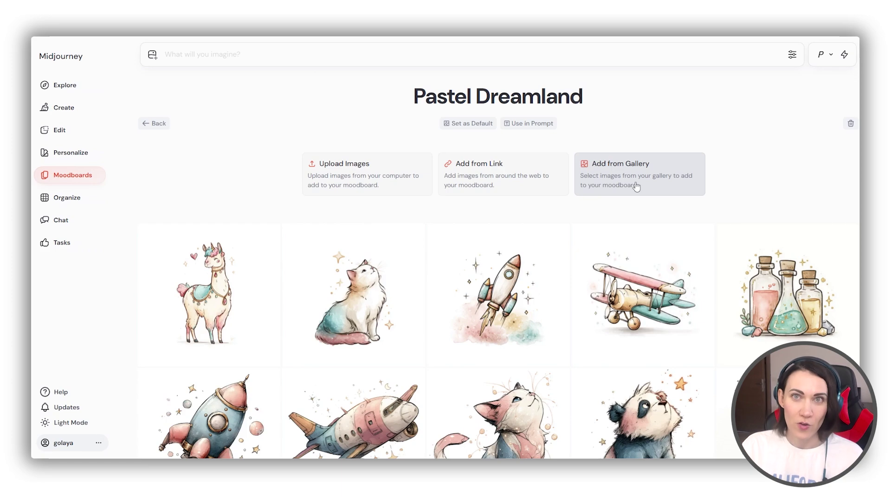
click(538, 124)
click(537, 124)
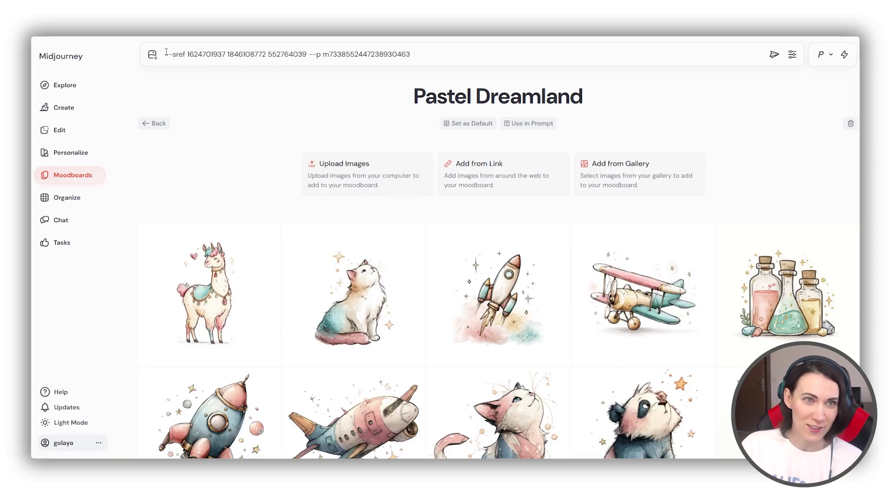
text(charming girl)
key(Return)
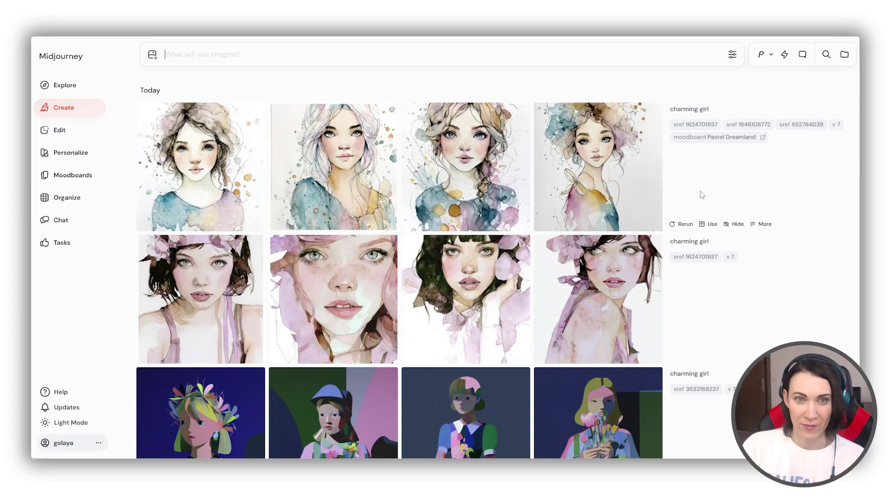
Step: View the new watercolor charming girl images one after another at full size
click(232, 156)
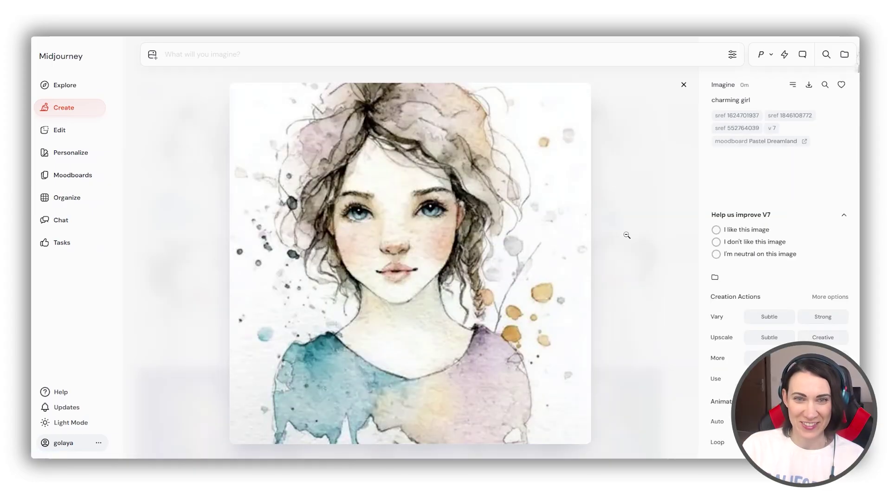
key(Right)
key(Right)
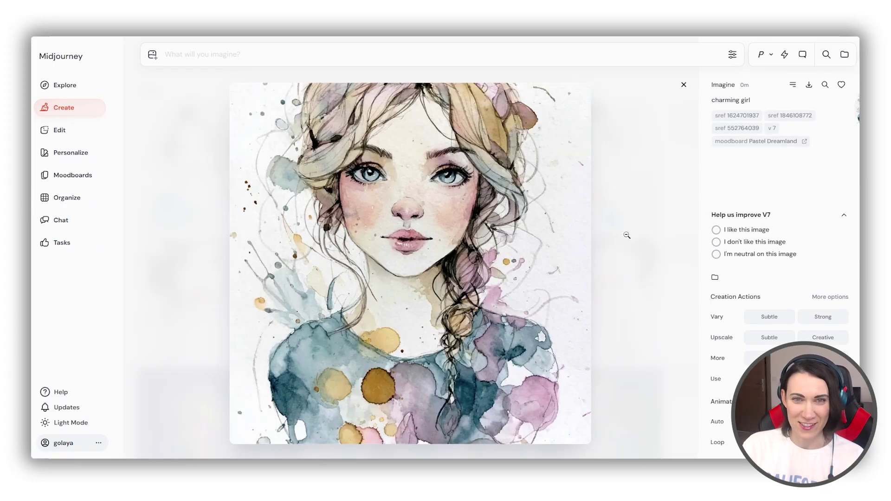
key(Right)
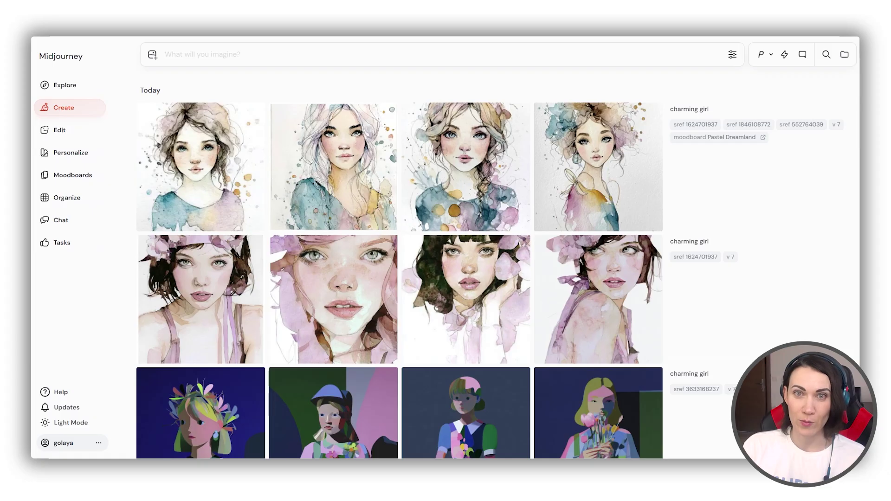
Step: Add three cartoon portraits of the blonde woman to the prompt as style references
drag(560, 37, 533, 90)
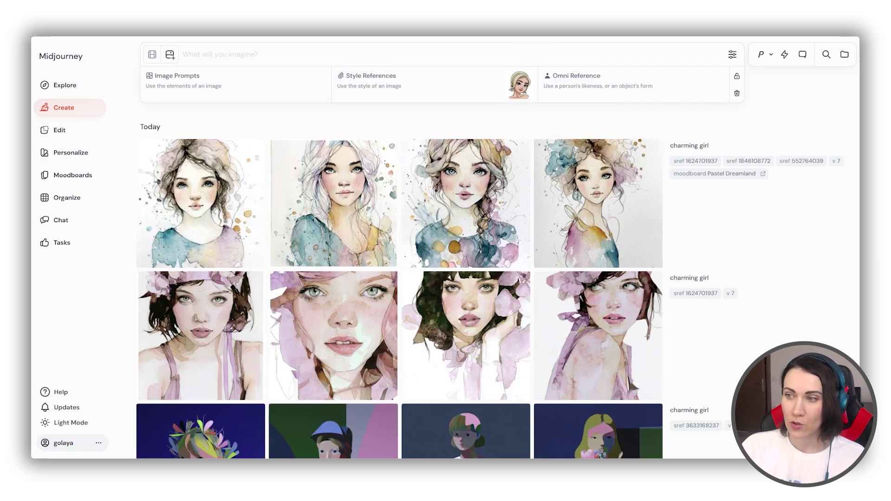
drag(889, 139, 513, 91)
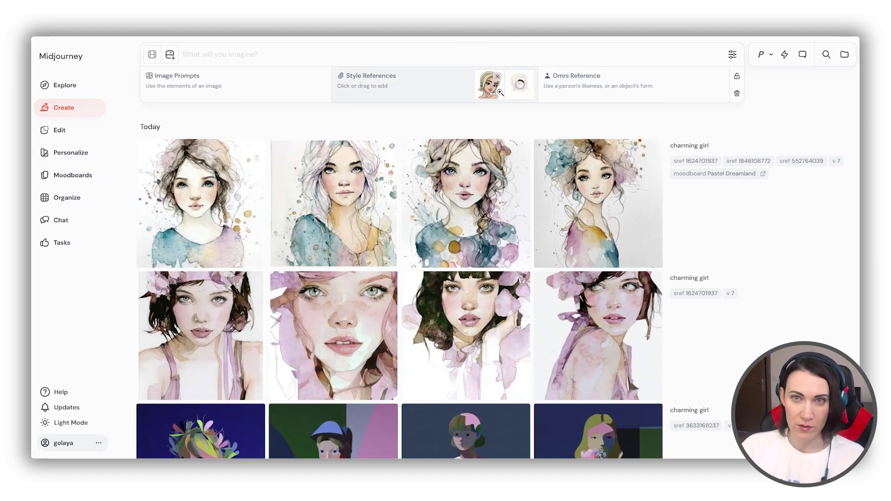
drag(557, 40, 521, 84)
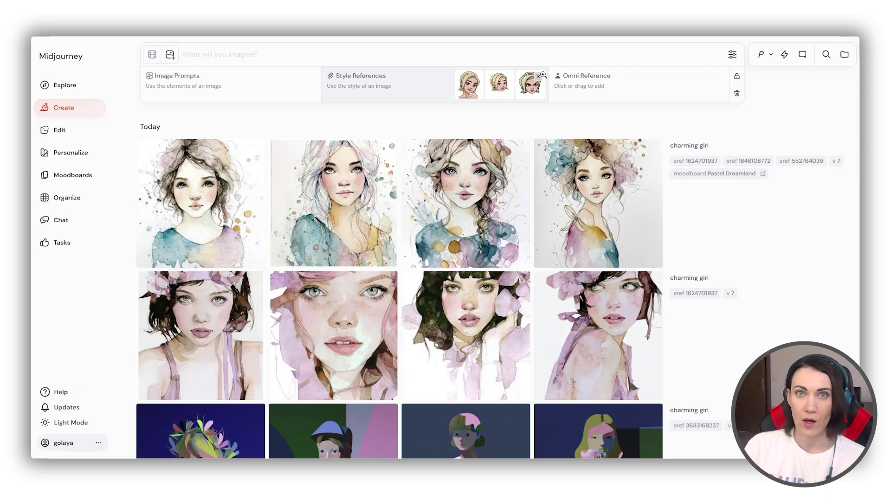
Step: Copy the avocado couple's image address from Pinterest and add it to the Midjourney prompt after --sref as a fourth style reference
text(--sref)
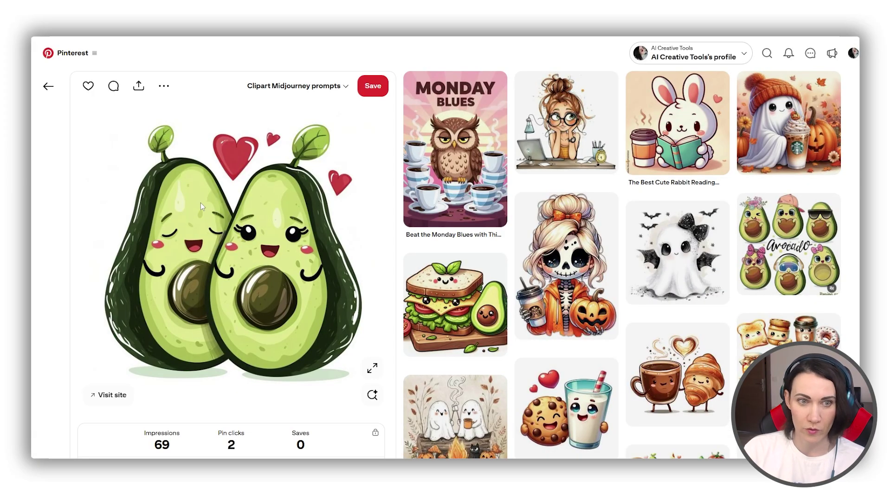
right_click(202, 204)
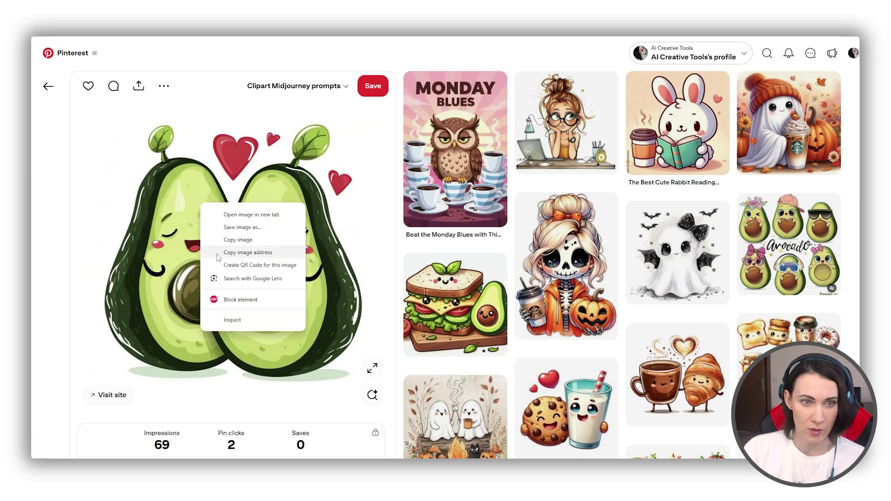
click(218, 254)
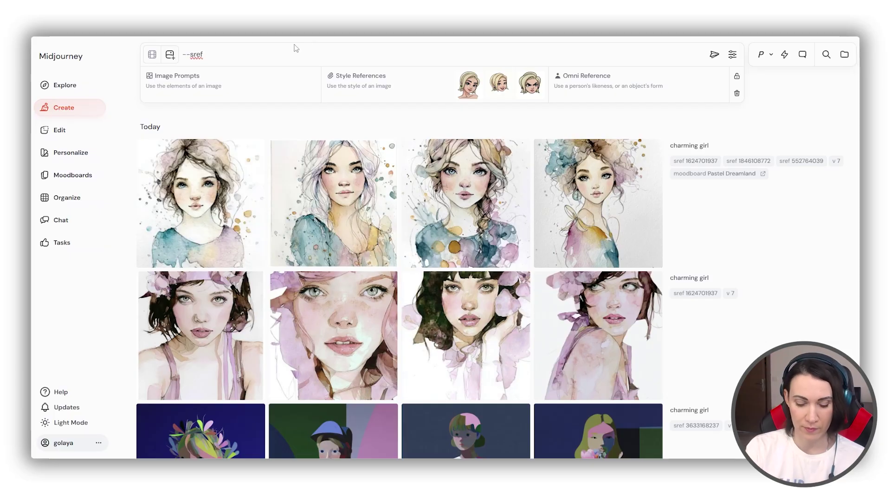
key(ctrl+v)
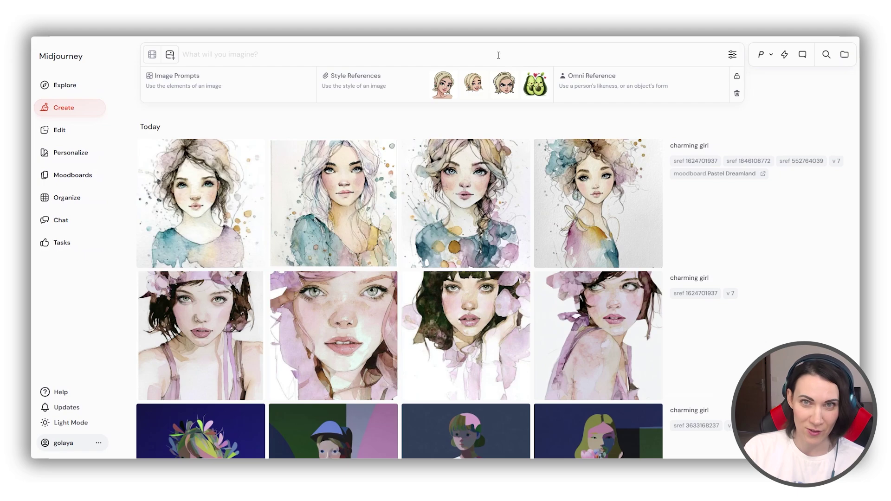
Step: Generate charming girl with the four image style references and view the resulting portraits at full size
text(charming girl)
key(Return)
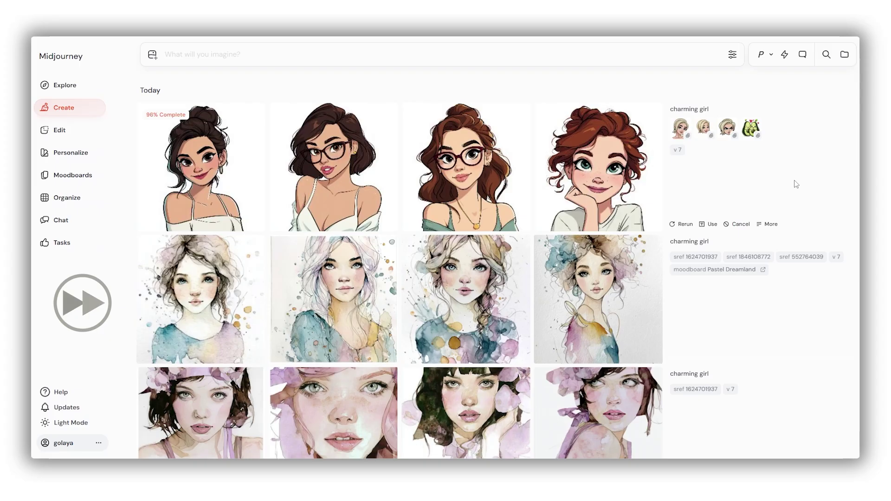
click(223, 170)
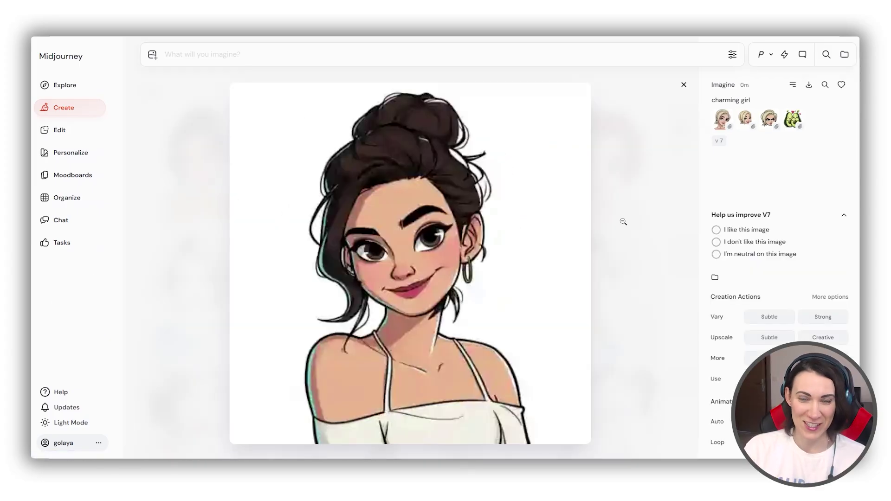
key(Right)
key(Right)
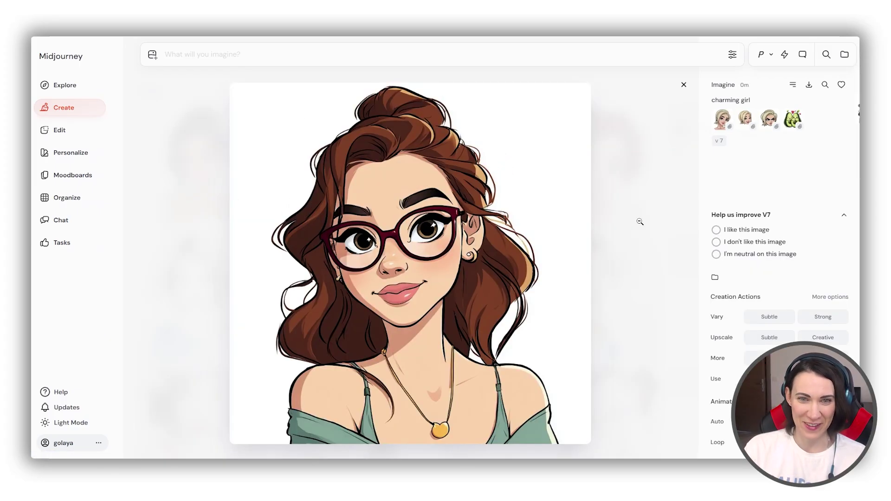
key(Right)
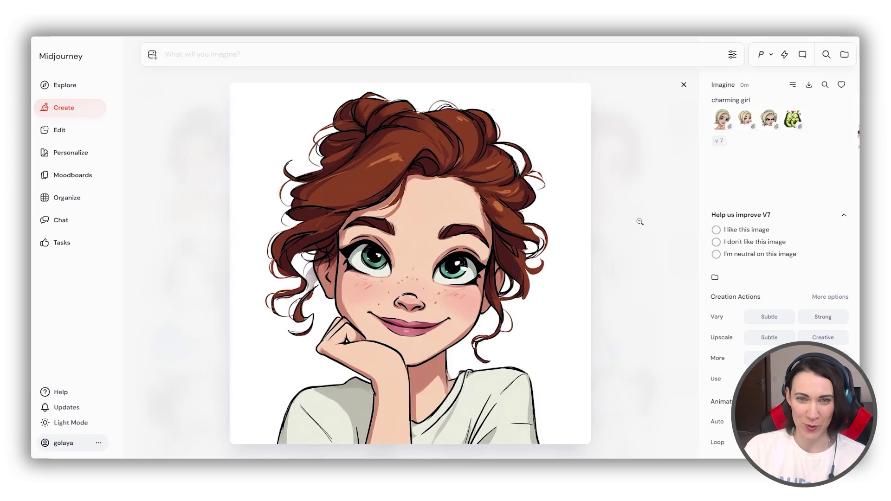
click(684, 86)
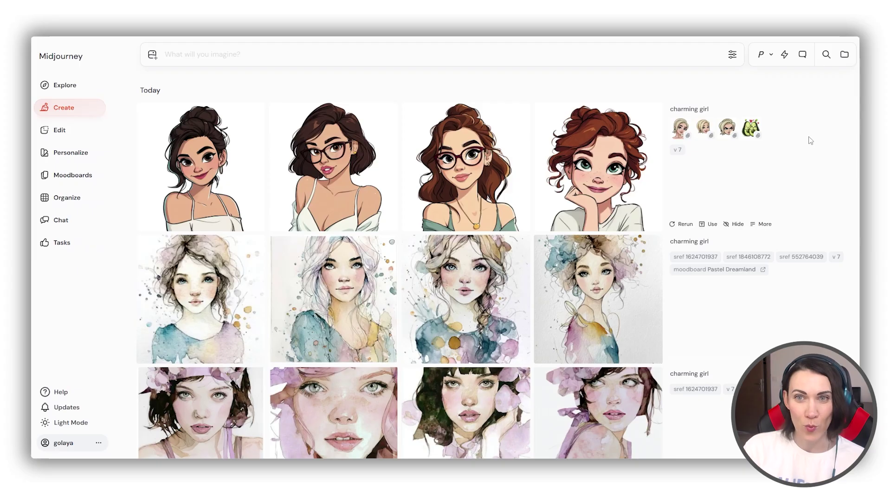
Step: Generate a cartoonish Chibi-style clipart of a cute roller skater in mustard, orange, coral, avocado and brown, isolated on white, with --v 7.0 --s 300
click(581, 54)
text(Cartoonish clipart featuring cute roller skater, in Chibi style. The clipart uses mustard orange coral avocado brown colors. The design is isolated on white background, with clean spacing around all sides and no elements touching the edges, quirky character --v 7.0 --s 300)
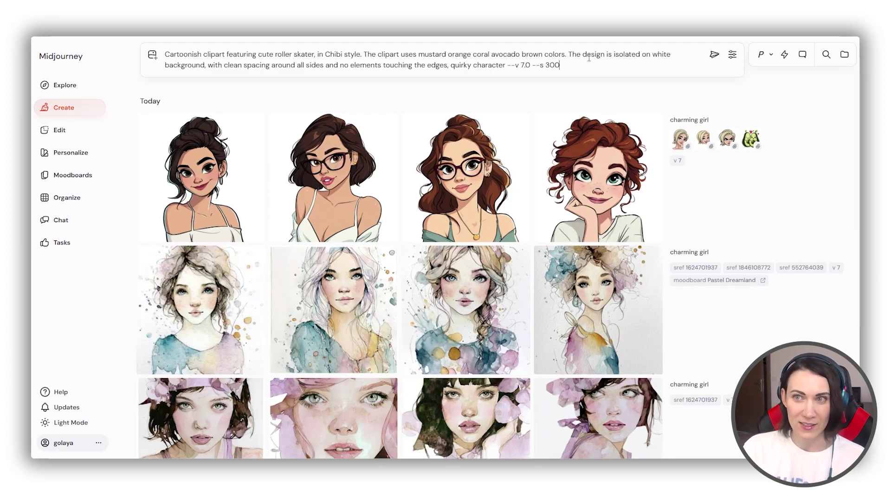
click(714, 54)
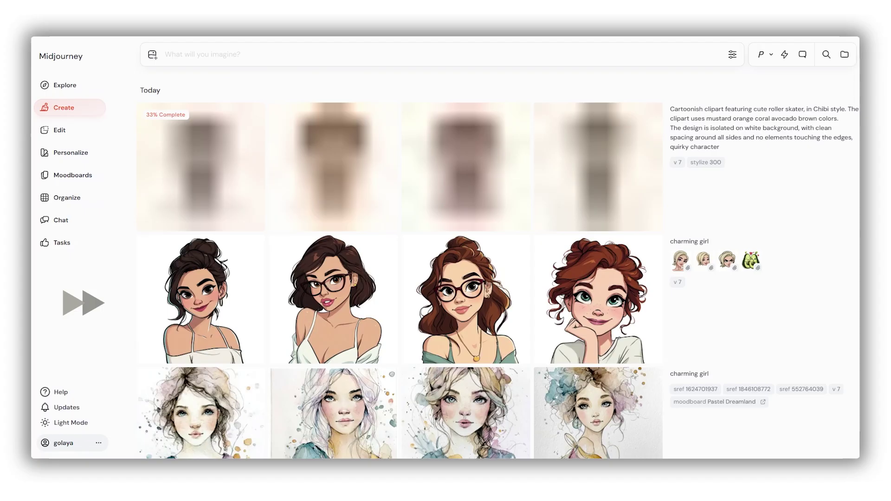
Step: View the roller skater cliparts one after another at full size and return to the image list
click(213, 163)
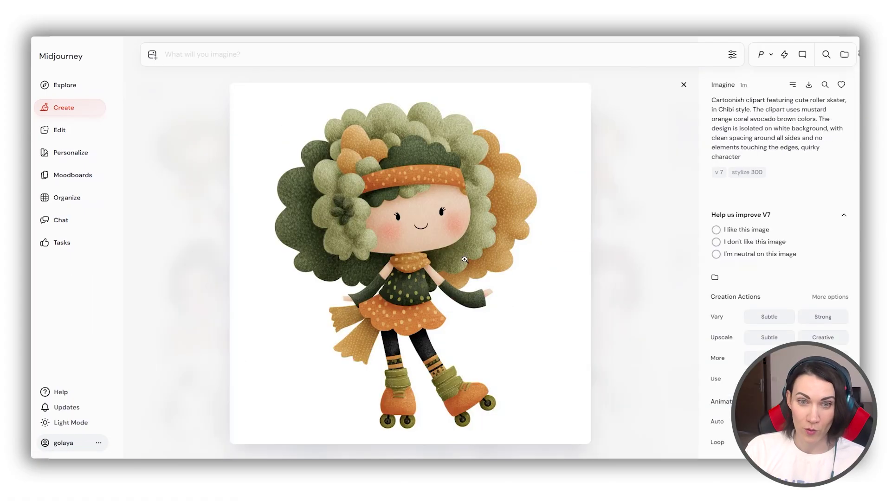
key(Right)
key(Right)
key(Right)
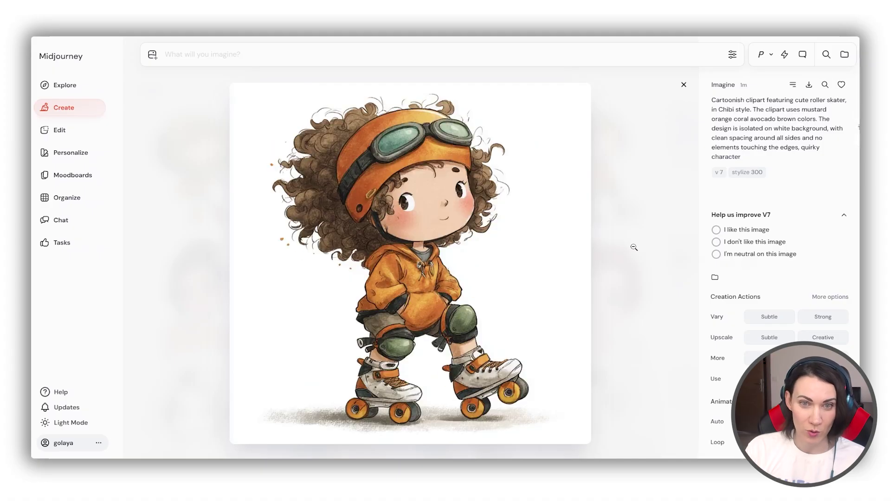
click(645, 199)
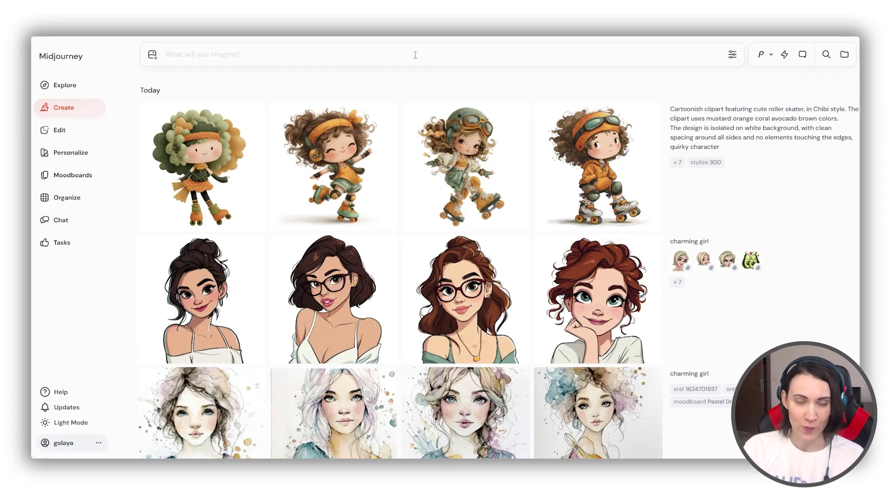
Step: Generate the same Chibi clipart prompt with the subject replaced by firefighter, skater, dwarf and dragon, one job each
text(Cartoonish clipart featuring cute roller skater, in Chibi style. The clipart uses mustard orange coral avocado brown colors. The design is isolated on white background, with clean spacing around all sides and no elements touching the edges, quirky character --v 7.0 --s 300)
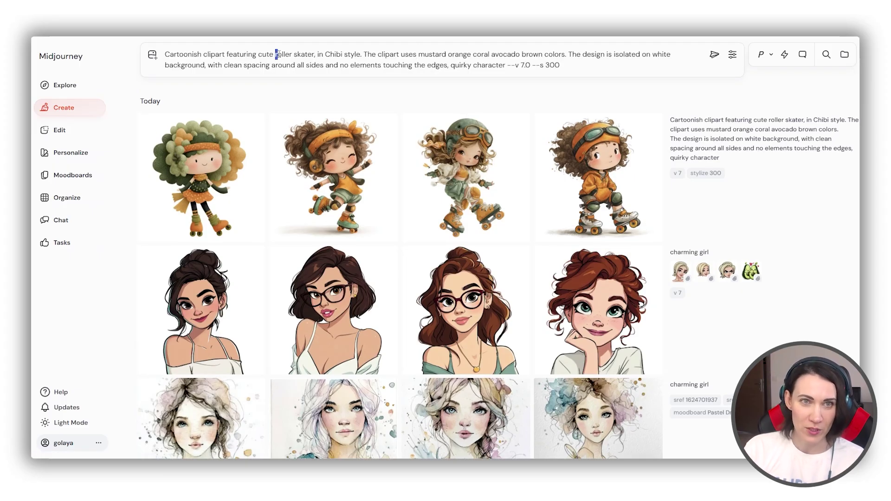
drag(276, 54, 314, 54)
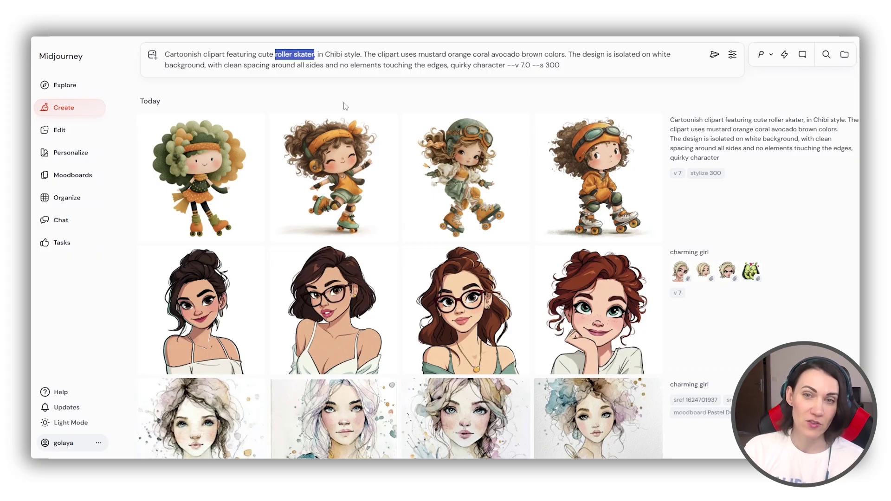
text(firefighter)
key(Return)
double_click(299, 54)
text(skater)
key(Return)
double_click(299, 55)
text(dwarf)
key(Return)
text(dragon)
key(Return)
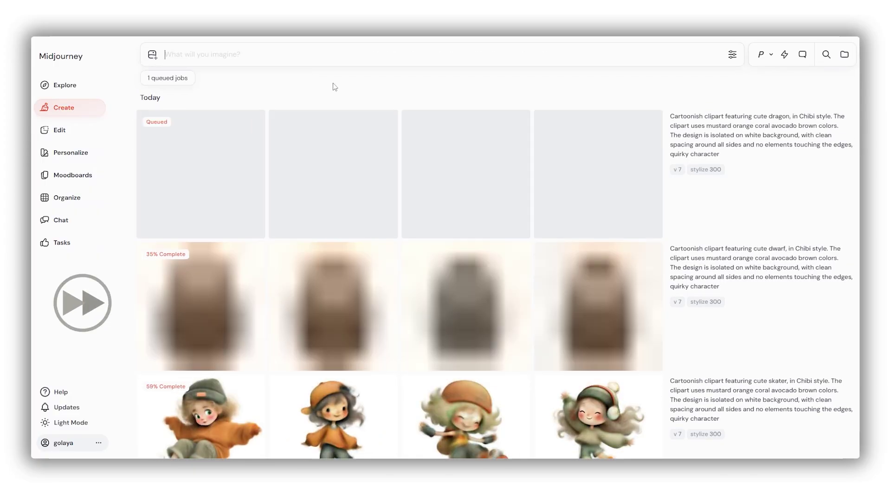
Step: Add five generated cliparts as style references: the third dragon, the crowned dwarf, the orange-capped skater, the orange-suited firefighter and the goggled roller skater
scroll(543, 211, down, 5)
scroll(544, 212, up, 4)
scroll(544, 213, up, 2)
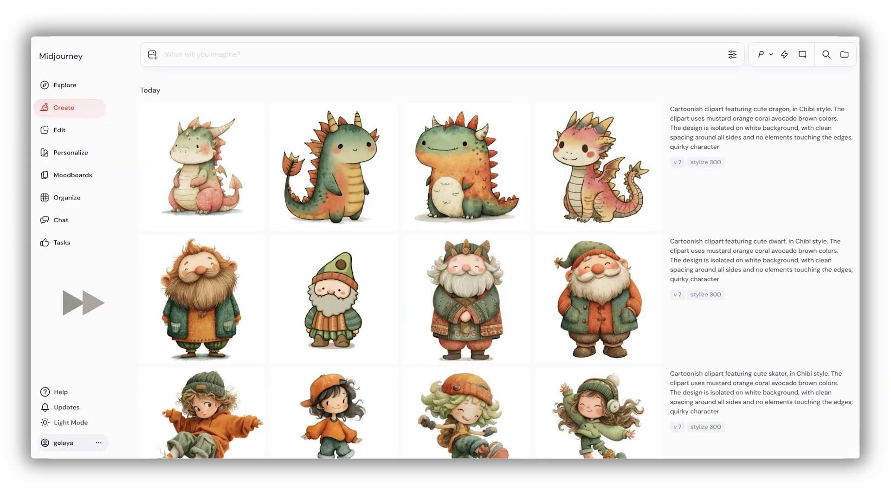
drag(469, 177, 513, 72)
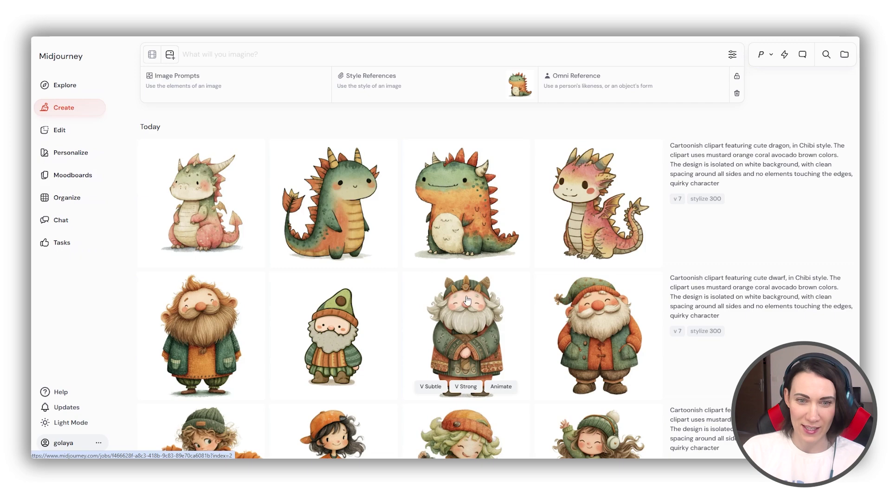
drag(457, 337, 522, 84)
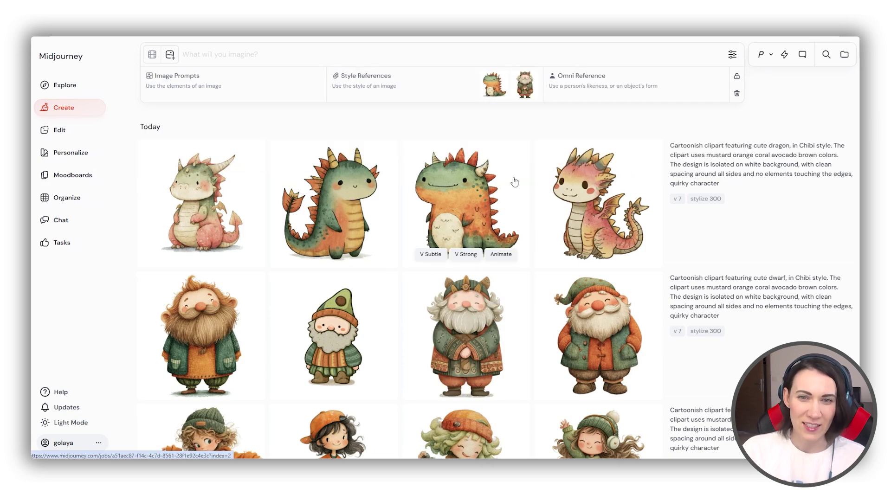
scroll(505, 210, down, 1)
scroll(505, 210, down, 3)
drag(380, 260, 522, 88)
scroll(465, 205, down, 3)
drag(583, 297, 531, 83)
drag(589, 403, 540, 80)
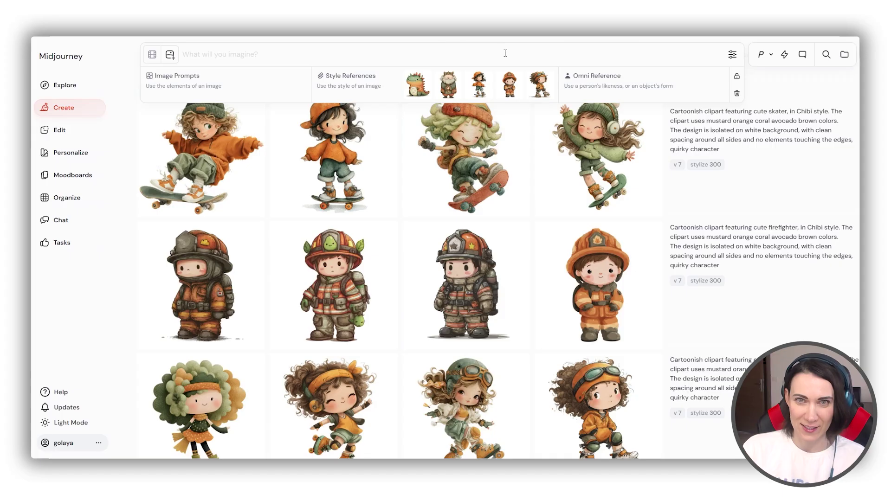
Step: Generate the Chibi clipart prompt with the five style references, replacing roller skater with teacher
click(369, 54)
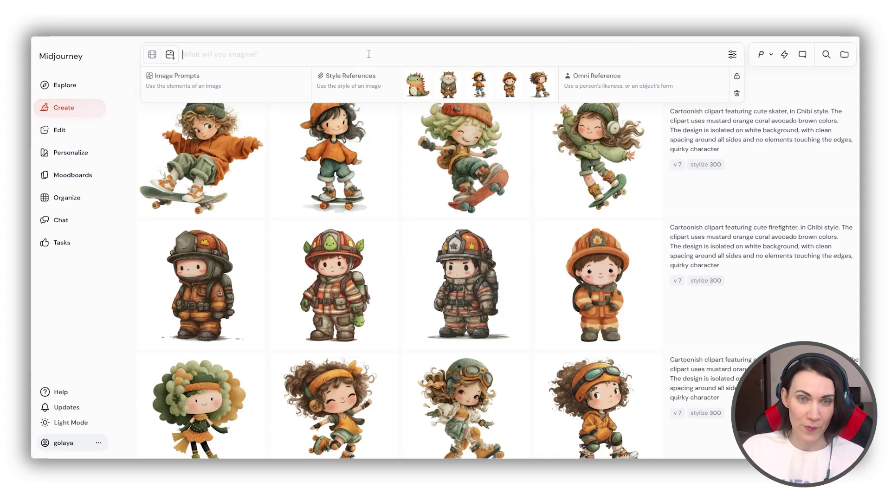
text(Cartoonish clipart featuring cute roller skater, in Chibi style. The clipart uses mustard orange coral avocado brown colors. The design is isolated on white background, with clean spacing around all sides and no elements touching the edges, quirky character --v 7.0 --s 300)
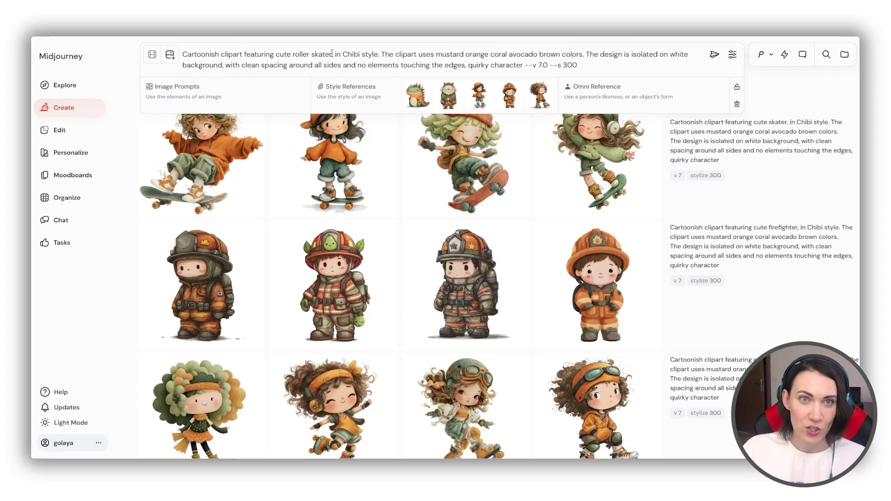
drag(329, 53, 292, 54)
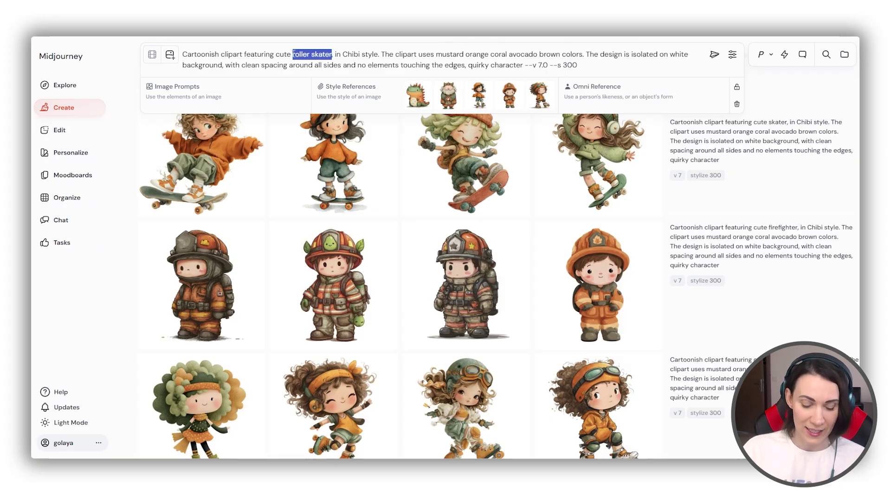
text(teacher,)
key(Return)
Step: Reuse the prompt and its style references to generate a cute unicorn and a cute superhero
click(708, 224)
double_click(313, 53)
text(unicorn)
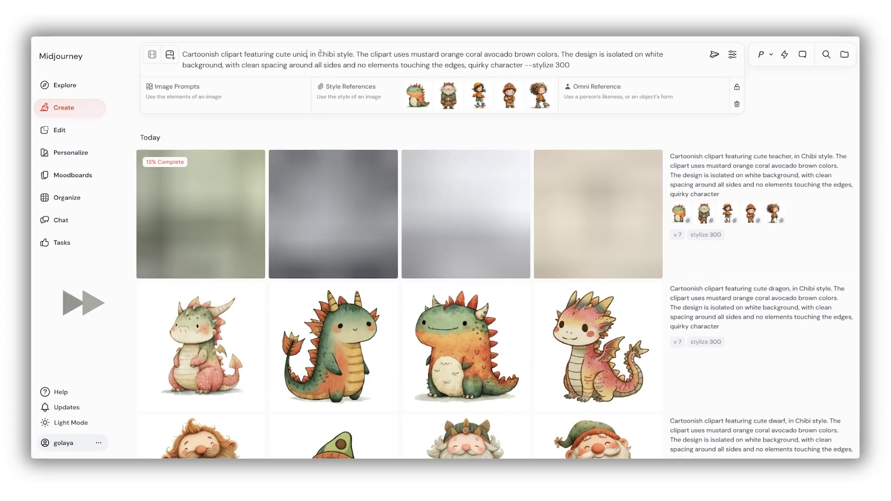
key(Return)
click(703, 224)
double_click(312, 54)
text(superhero)
key(Return)
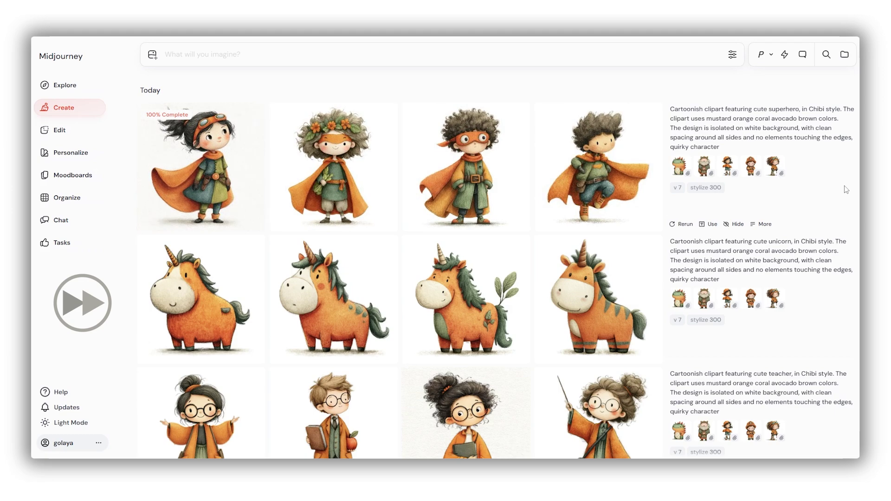
Step: Reuse the unicorn prompt with its style references and generate it with --sw 500 and again with --sw 10
scroll(845, 189, down, 1)
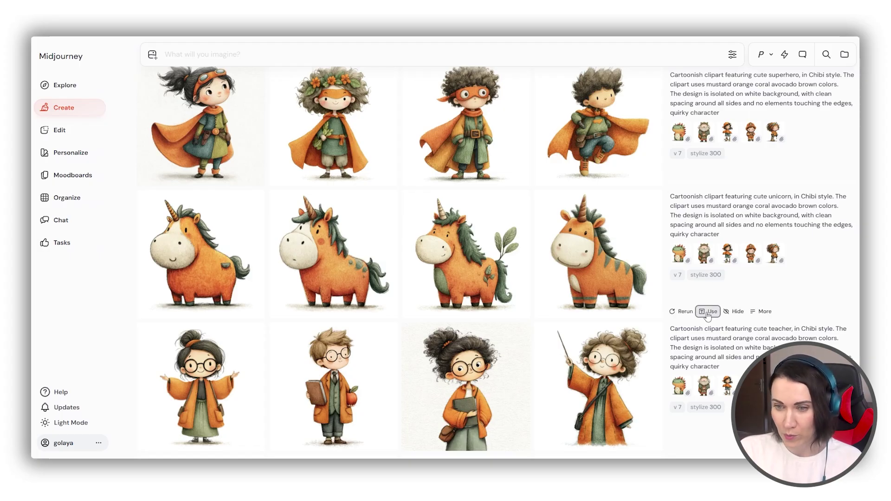
click(707, 312)
text(--)
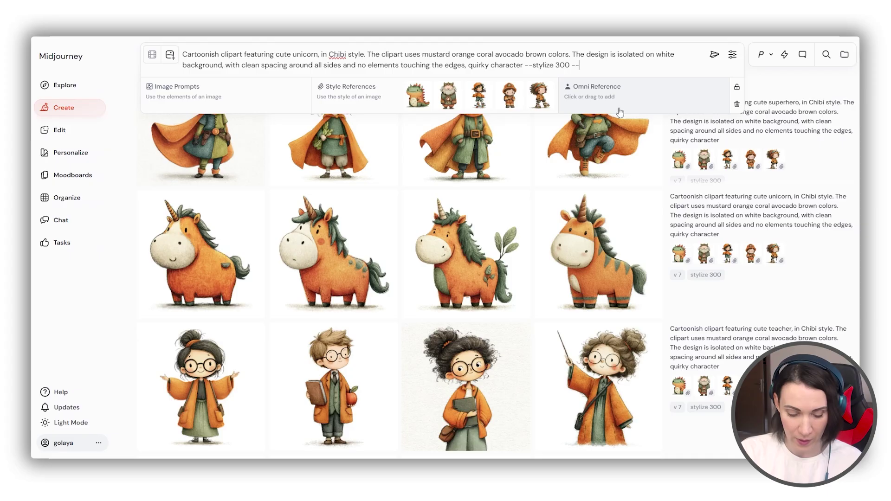
text(sw 500)
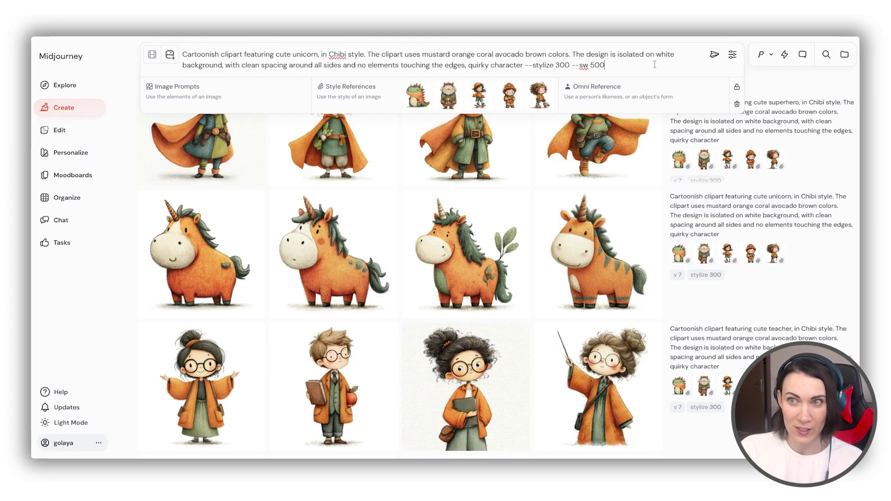
click(714, 54)
scroll(567, 88, down, 4)
scroll(813, 192, up, 10)
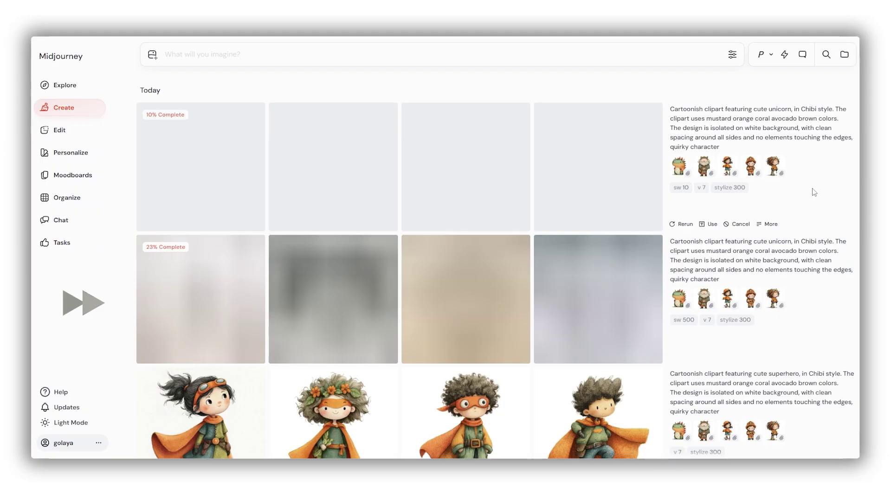